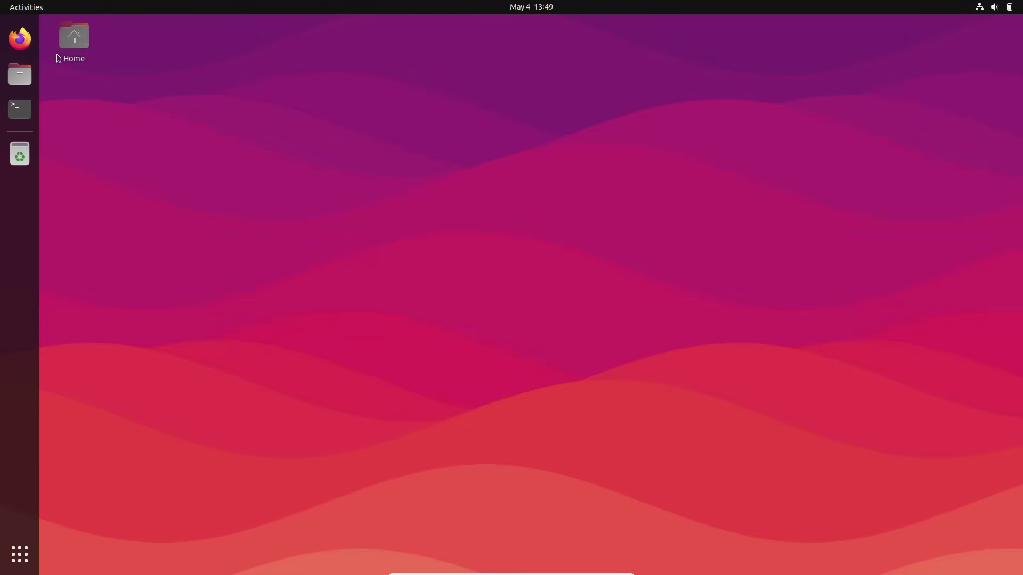
Launch Firefox, load github.com and close the Firefox Privacy Notice tab
click(20, 39)
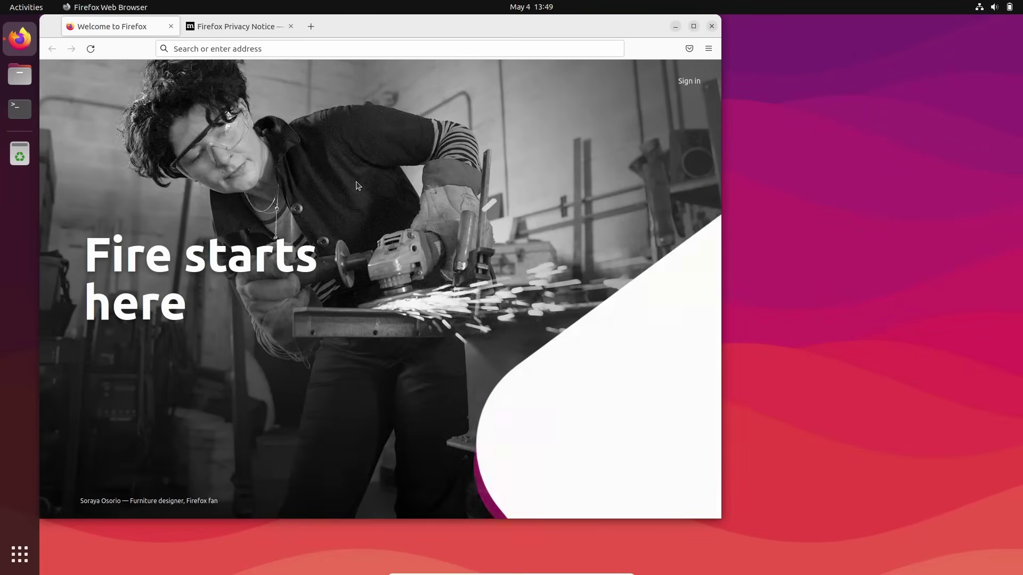
drag(619, 26, 717, 50)
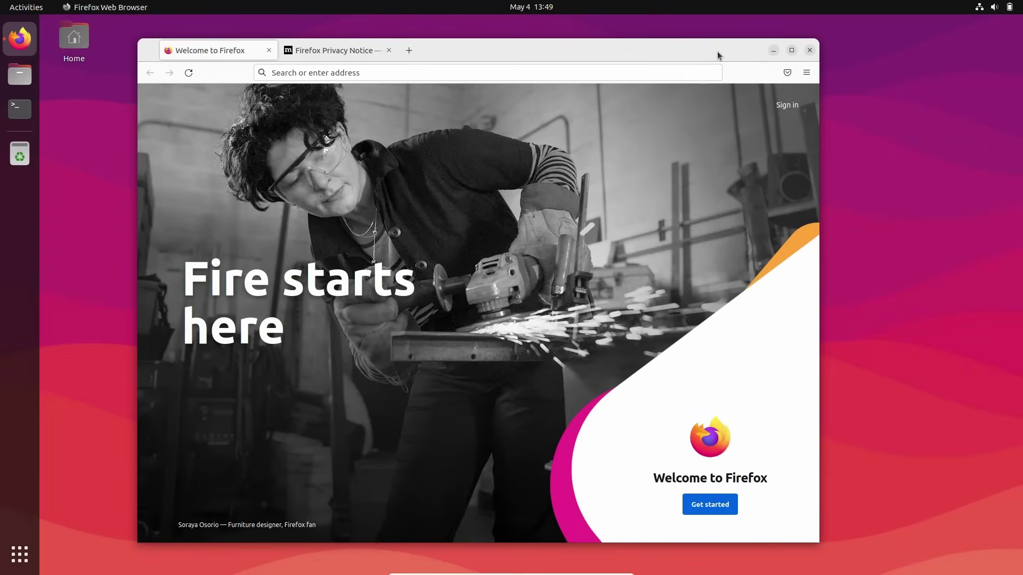
click(622, 74)
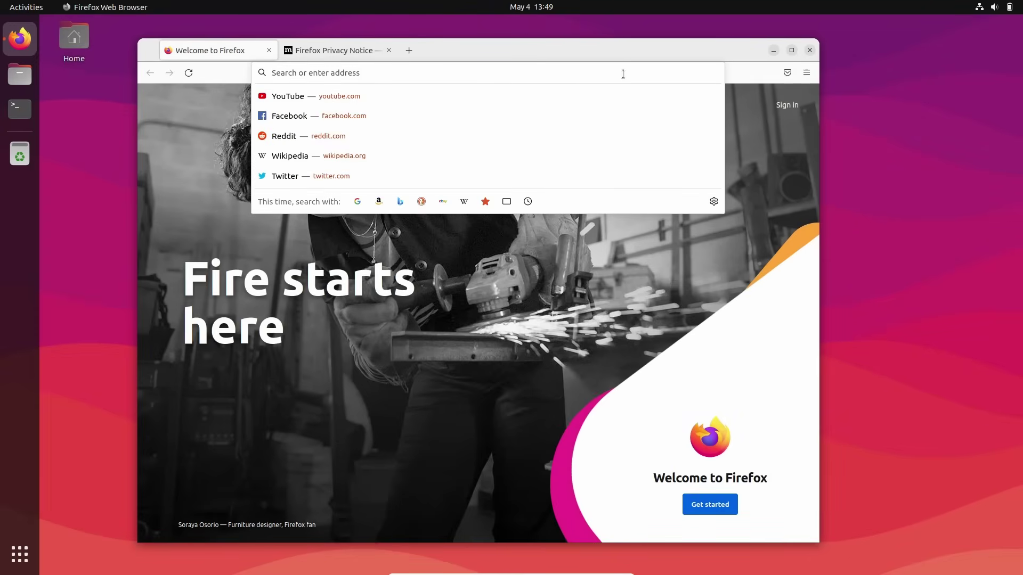
text(github.com)
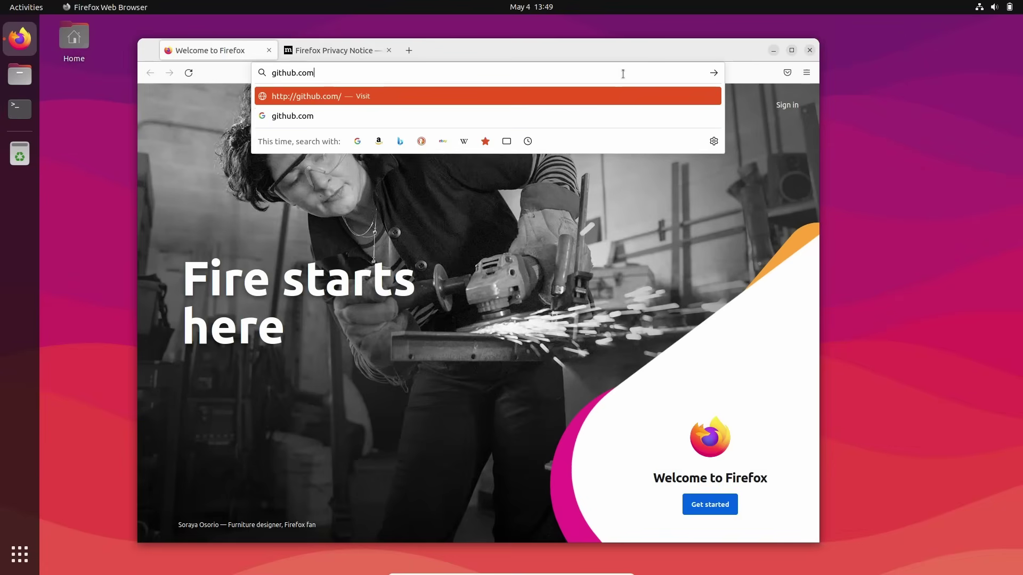
key(Return)
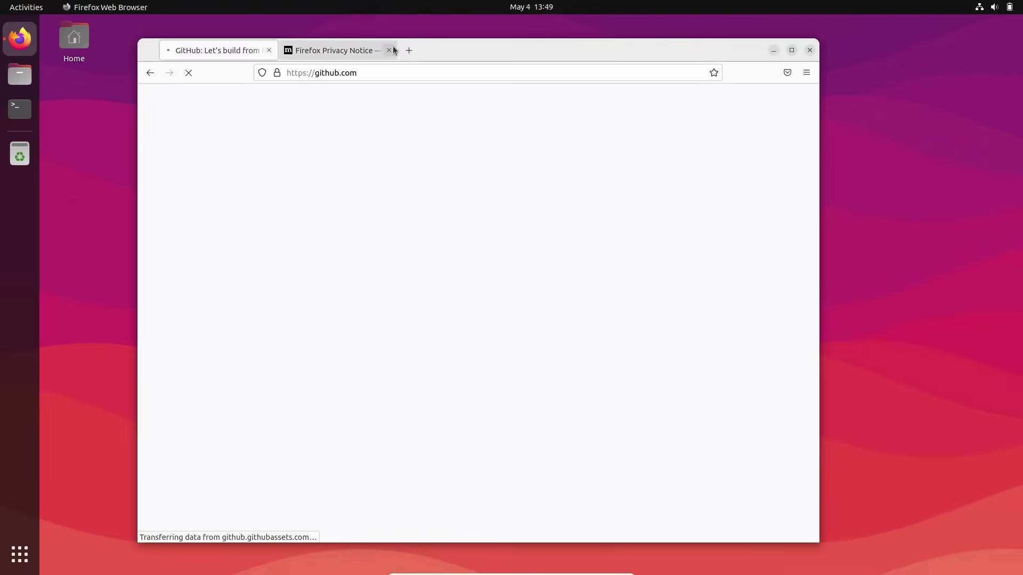
click(389, 50)
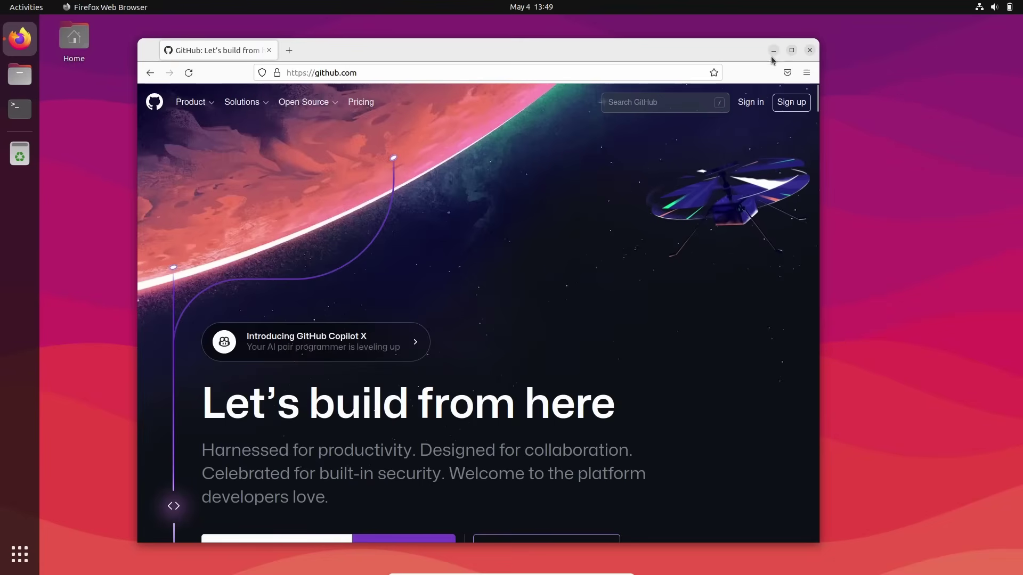
Maximize Firefox and start a GitHub sign-up with the account's e-mail address
click(792, 49)
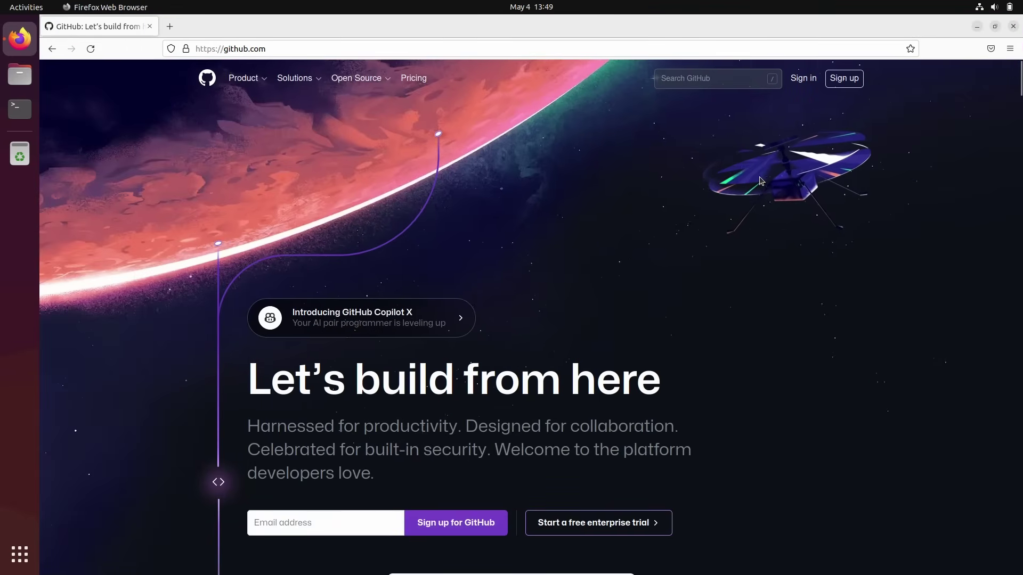
click(844, 80)
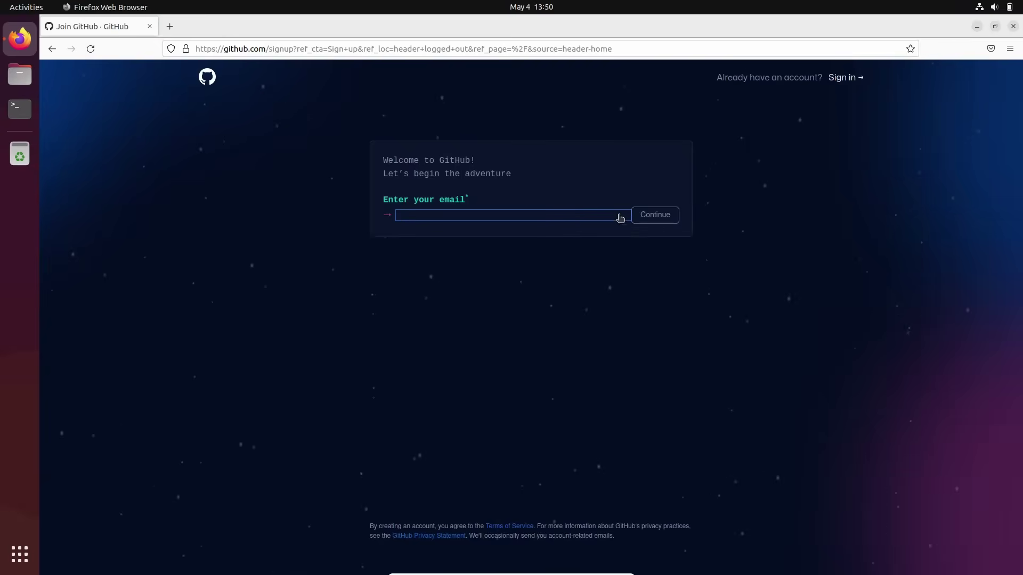
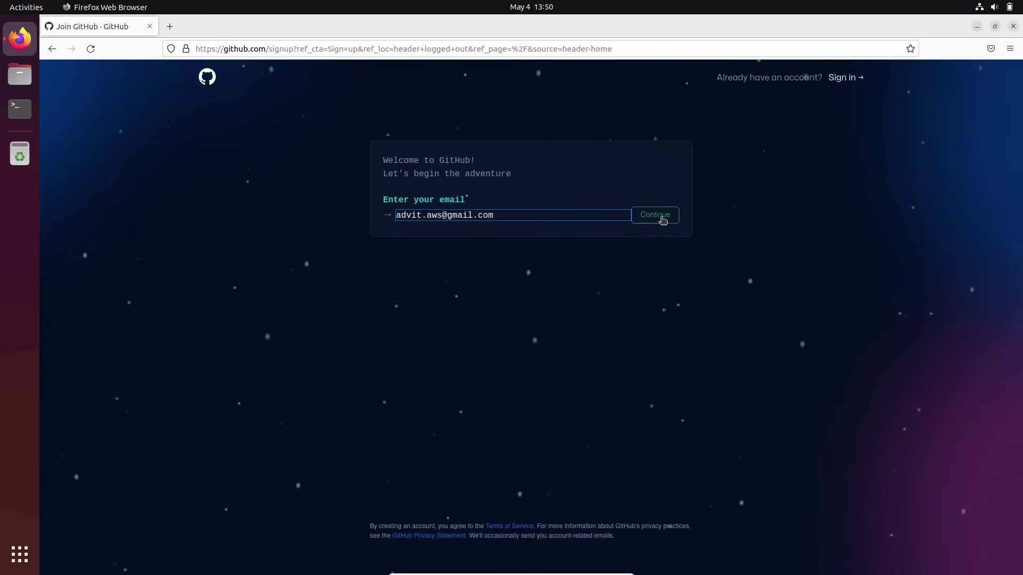
click(663, 221)
Paste a generated strong password and continue to the username step
click(426, 258)
key(ctrl+v)
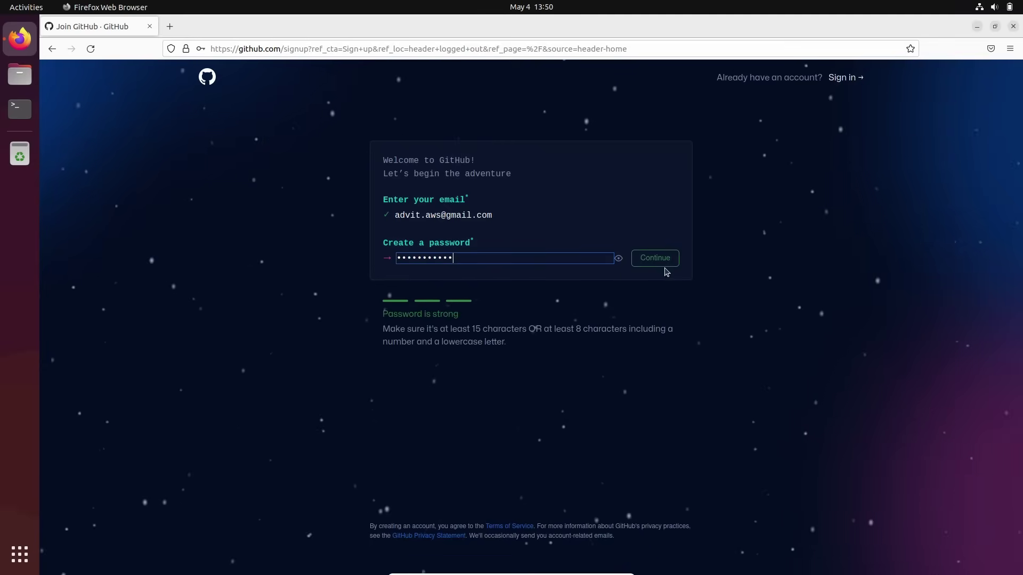
click(660, 260)
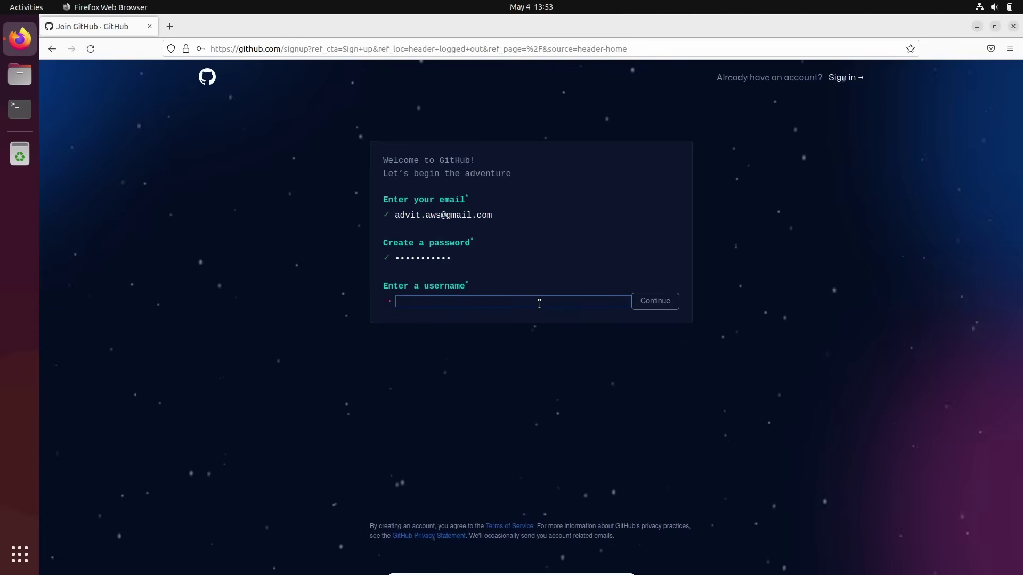
Enter the username adv-devops and confirm it is reported as available
text(a)
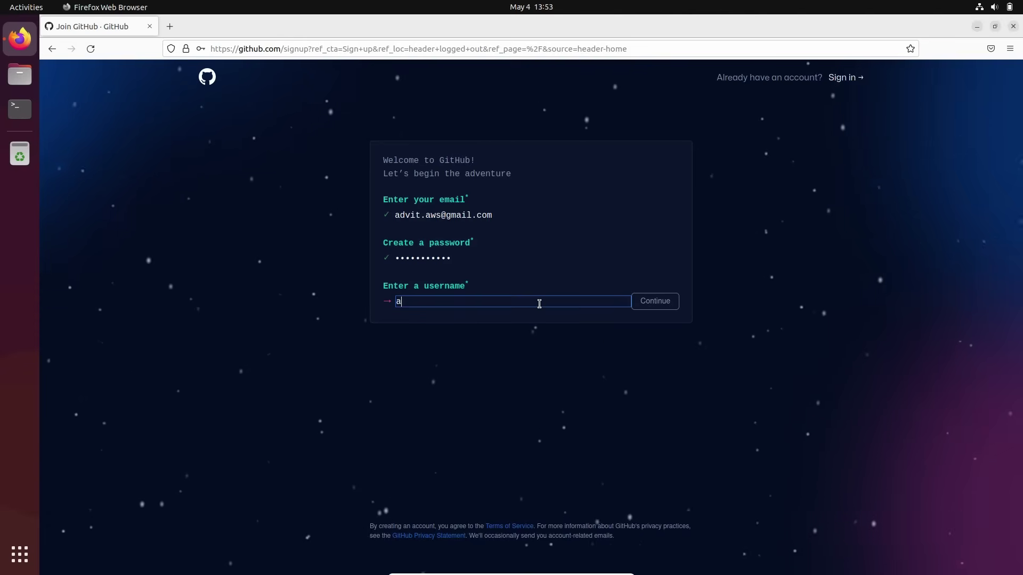
text(dv-devops)
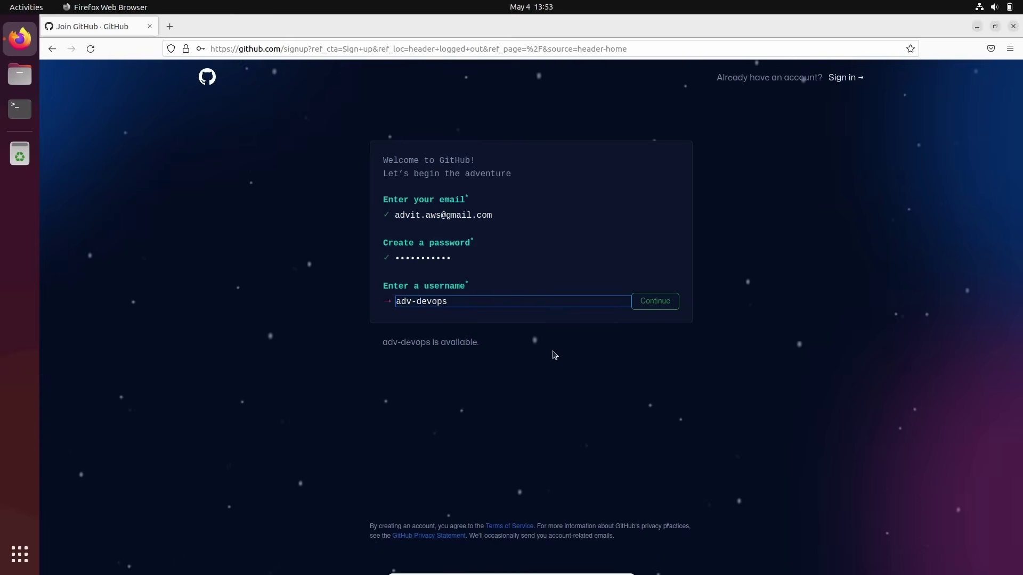
Submit the username adv-devops and decline product-update emails
click(655, 302)
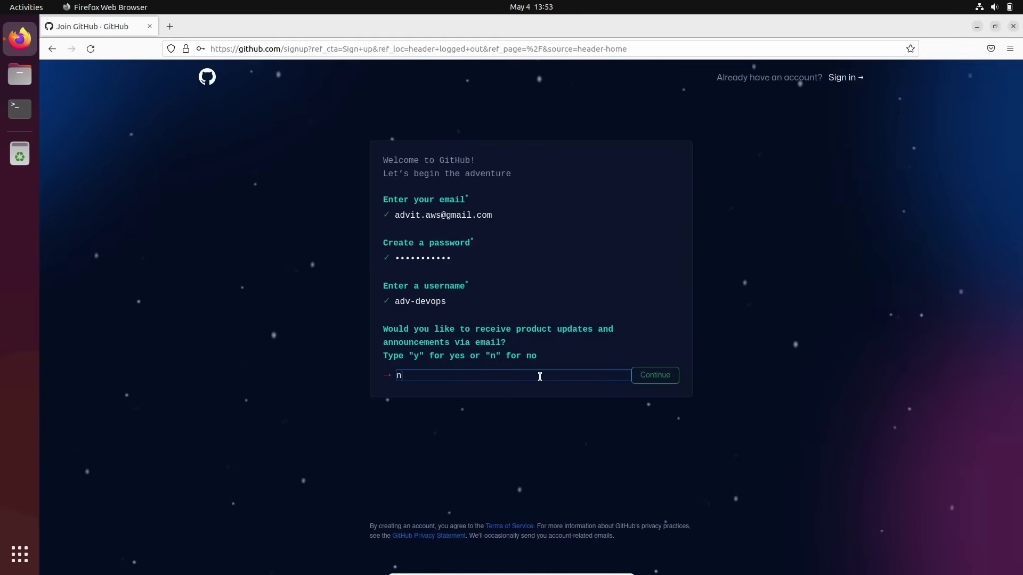
click(658, 382)
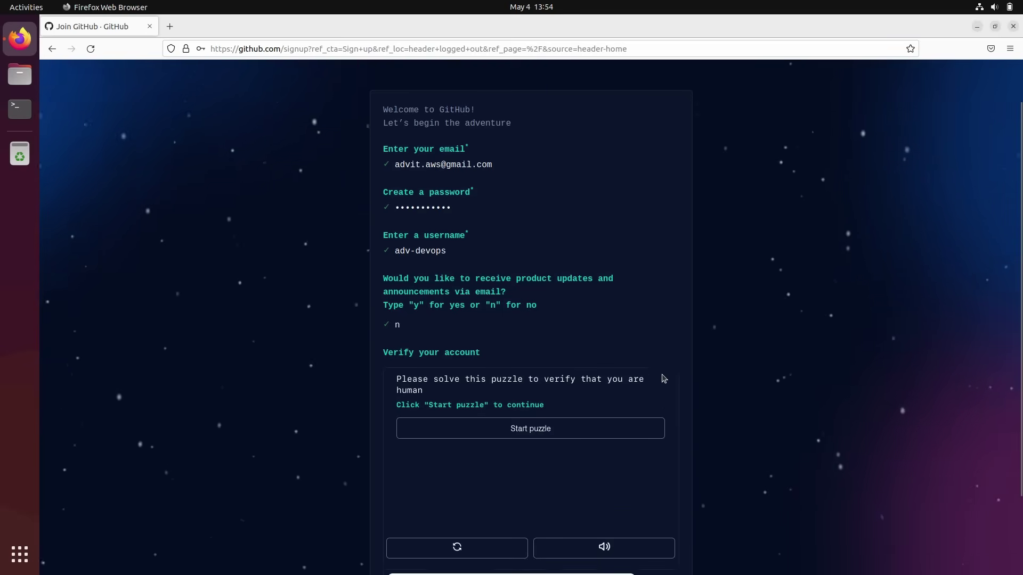
scroll(663, 378, down, 3)
Solve the verification puzzle, create the account and decline saving the login in Firefox
click(524, 336)
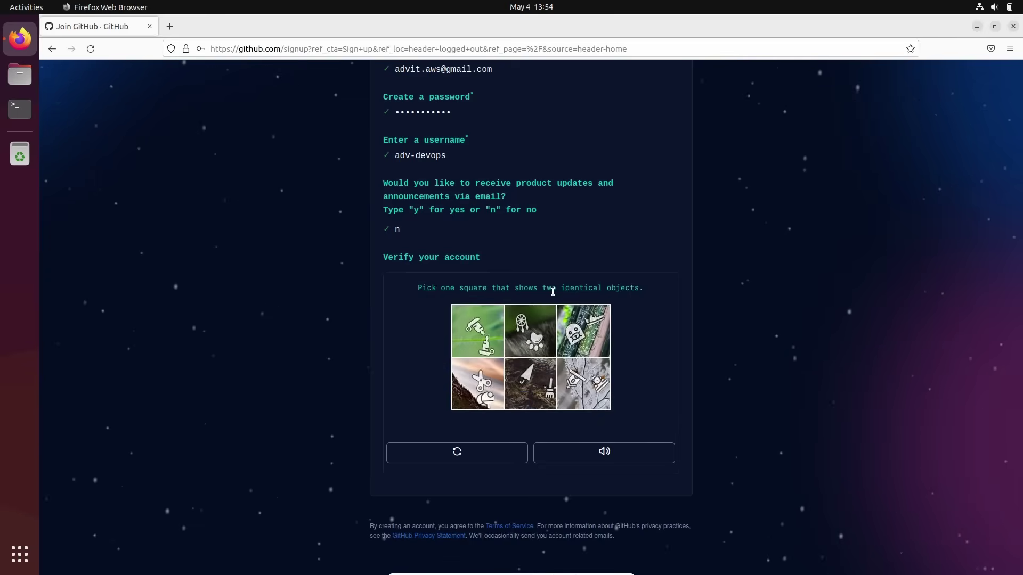
click(480, 330)
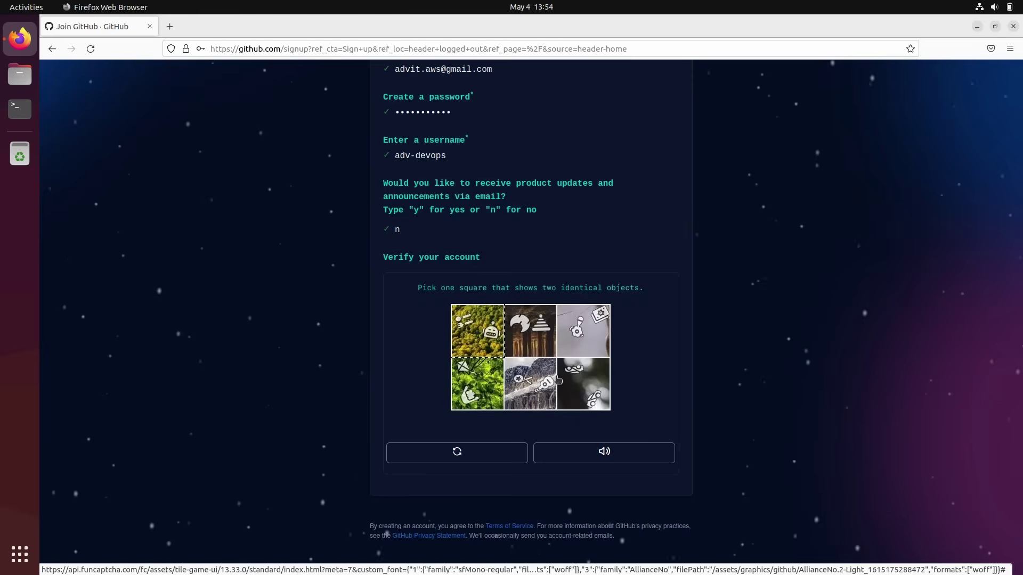
click(593, 397)
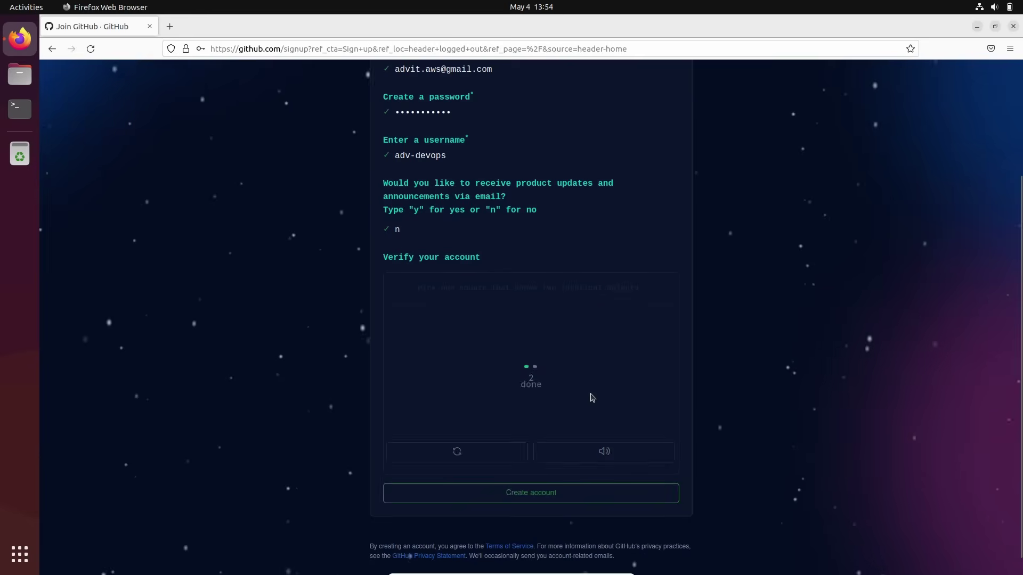
click(532, 495)
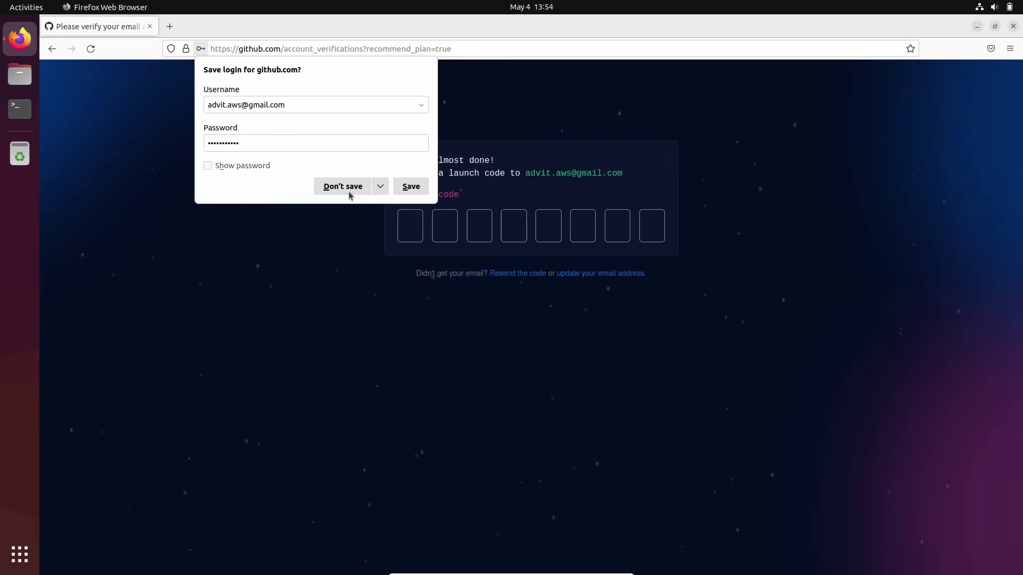
click(343, 188)
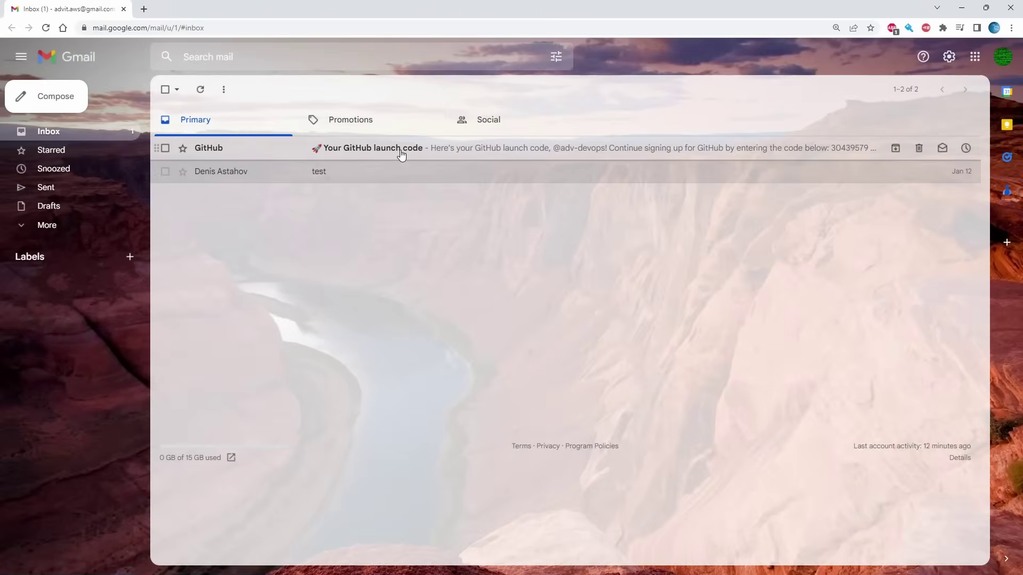
Open GitHub's launch code email in Gmail and select the code
click(402, 155)
double_click(548, 383)
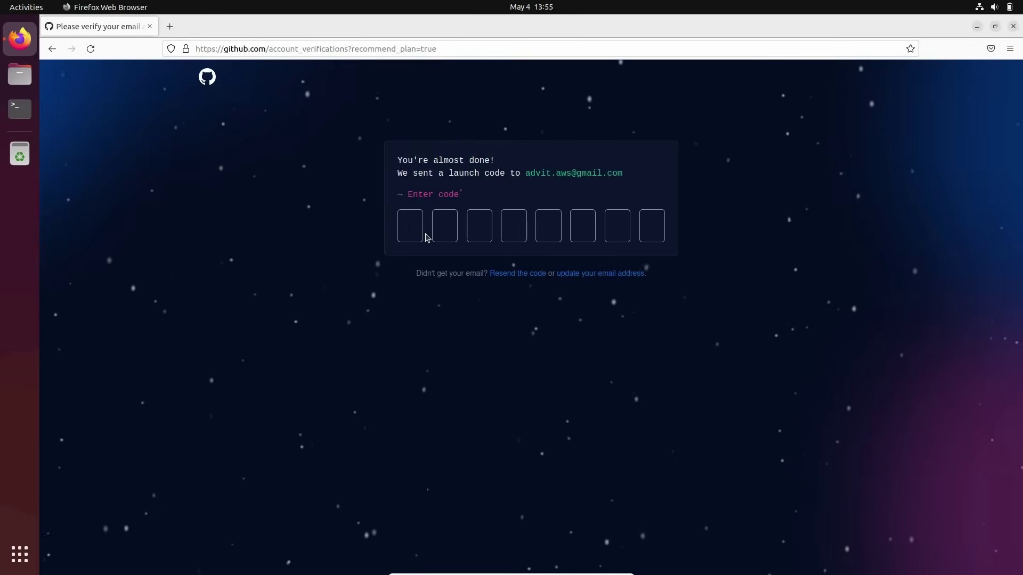
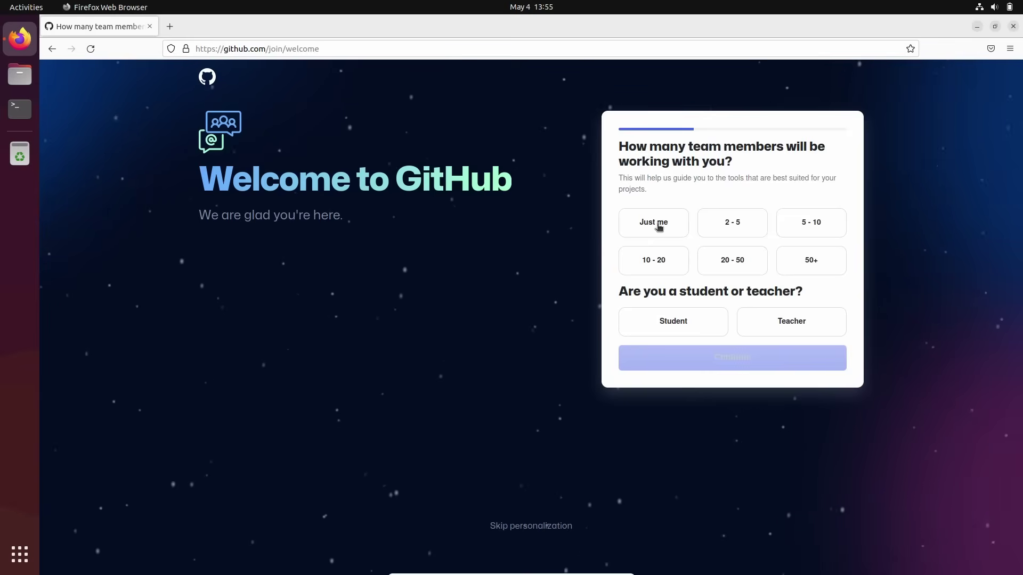
Paste the launch code, then answer 2 - 5 team members and Teacher in the survey
click(732, 229)
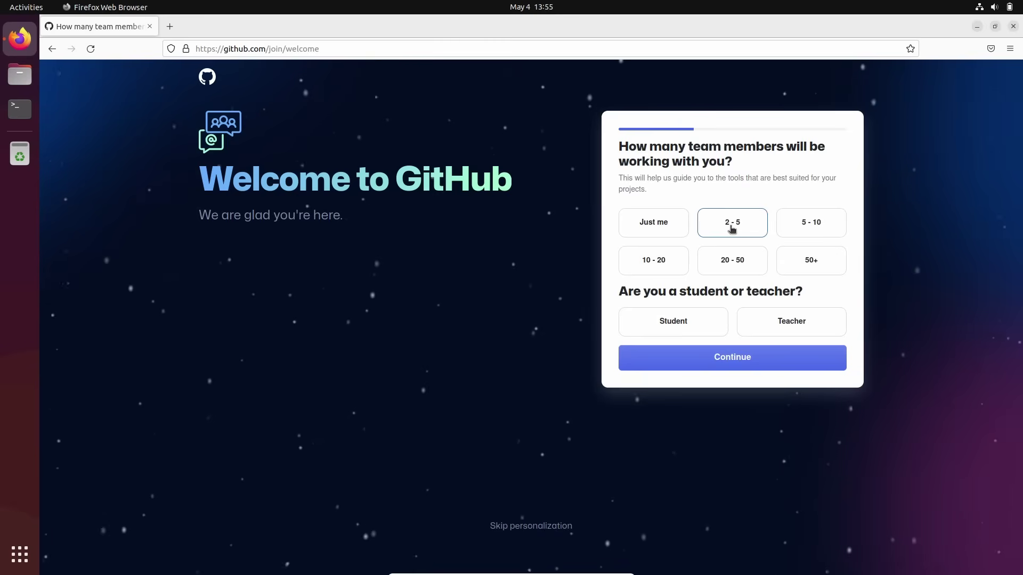
click(786, 330)
click(736, 369)
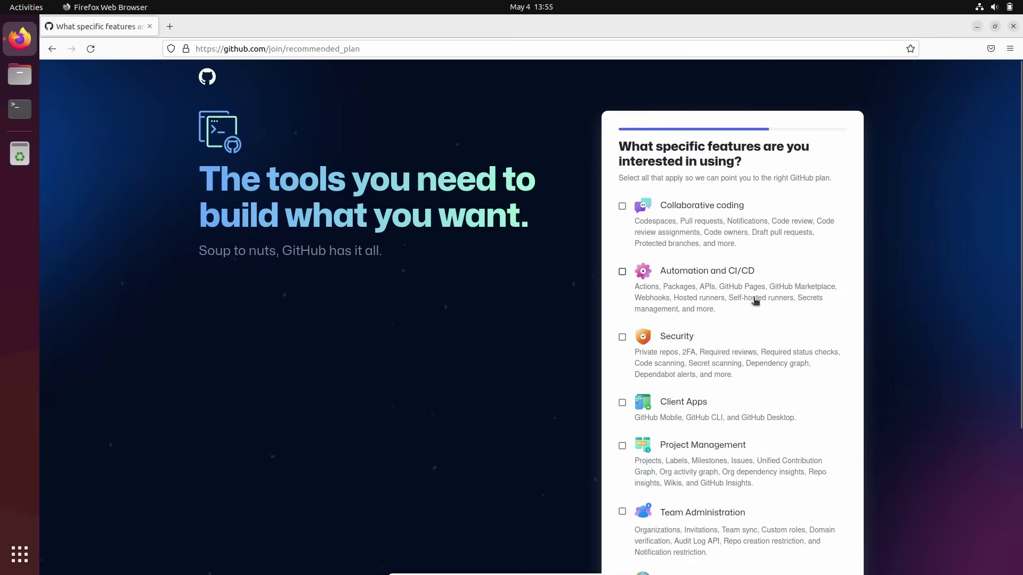
Tick Automation and CI/CD as the feature of interest
scroll(733, 310, down, 5)
scroll(733, 310, up, 5)
click(621, 272)
scroll(744, 327, down, 5)
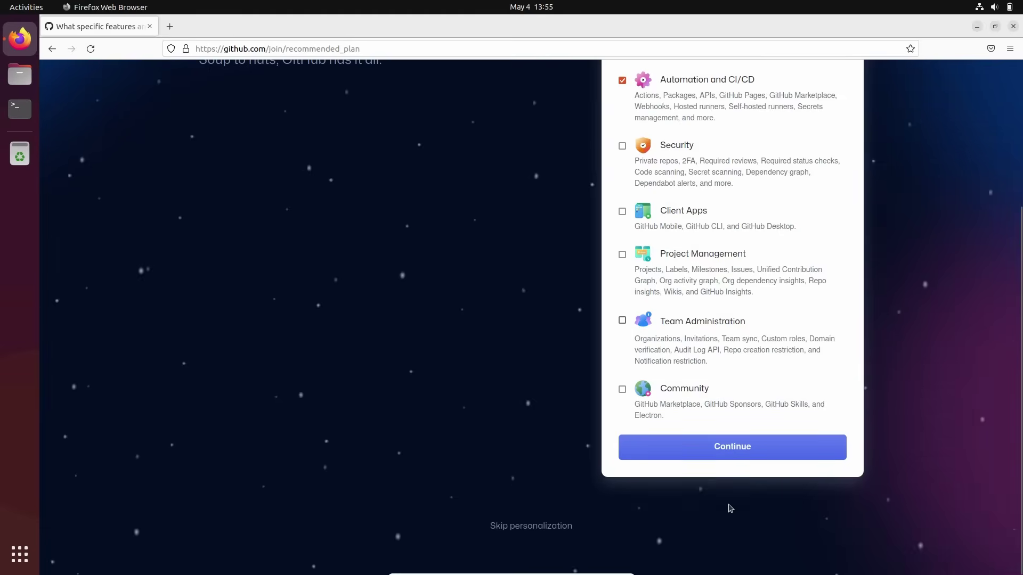
Submit the feature choices and continue on the free plan to the home dashboard
click(733, 454)
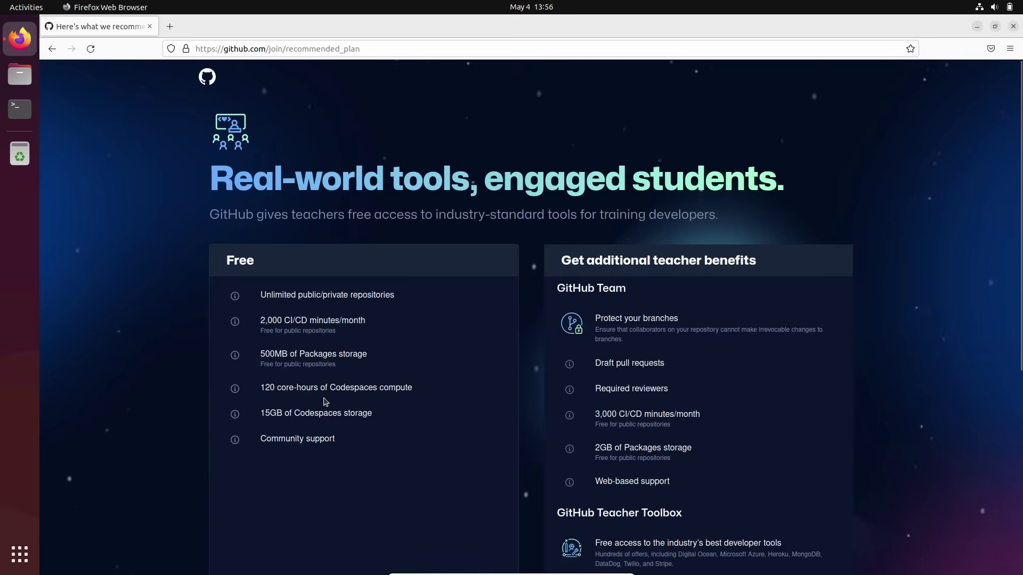
scroll(325, 401, down, 5)
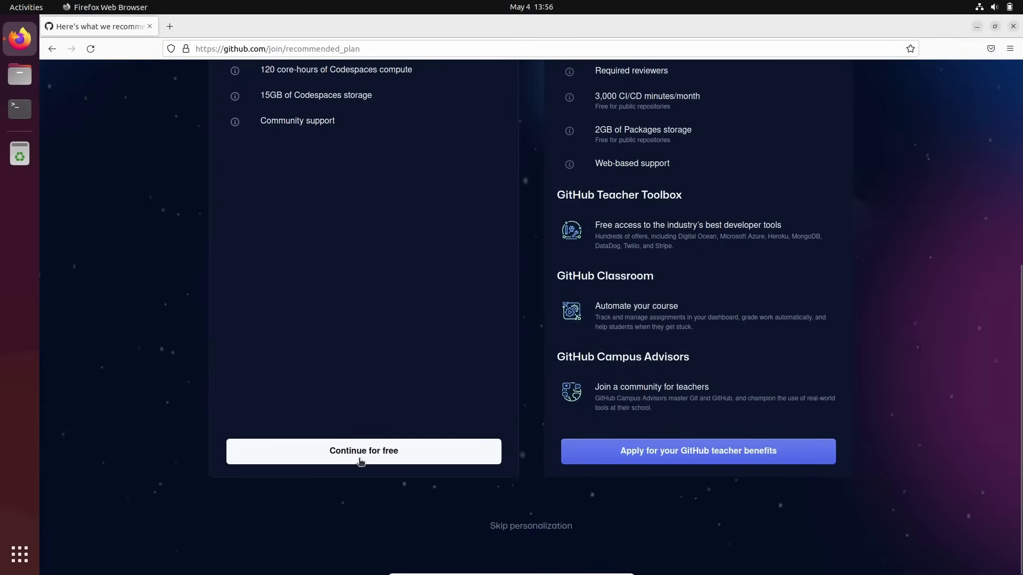
click(360, 462)
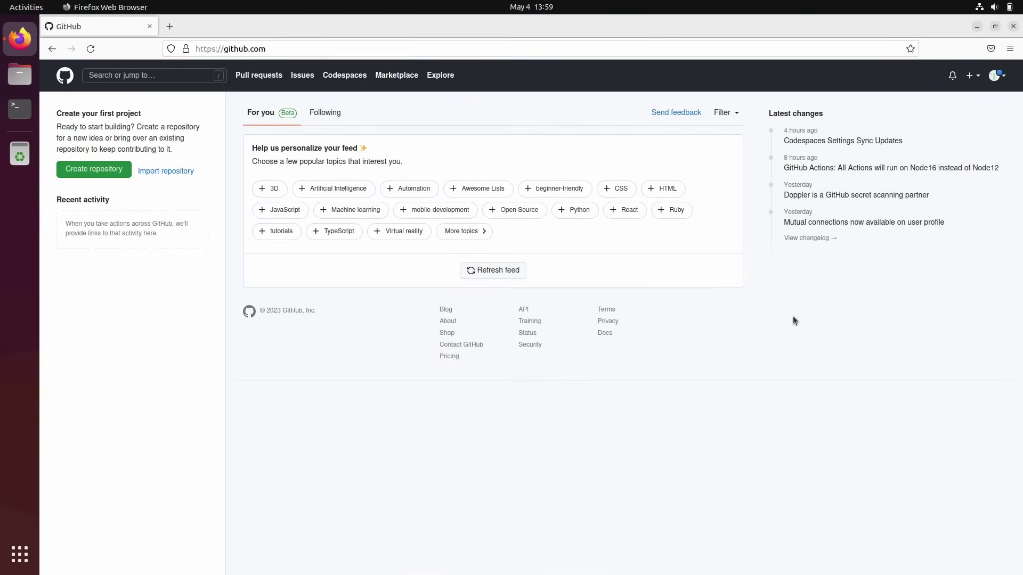
Edit the adv-devops profile, enter the name Denis DevOps and save it
click(997, 75)
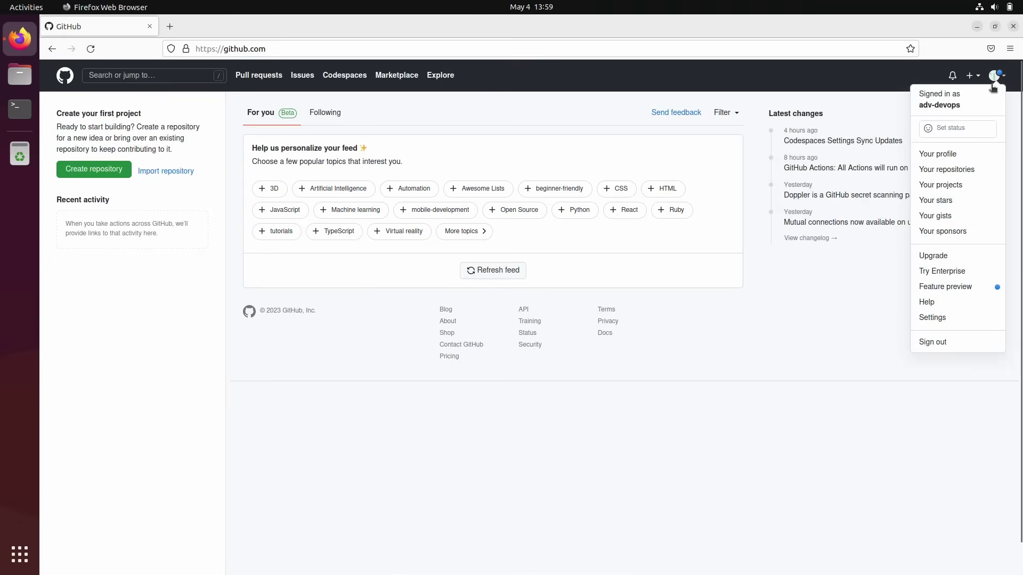
click(944, 158)
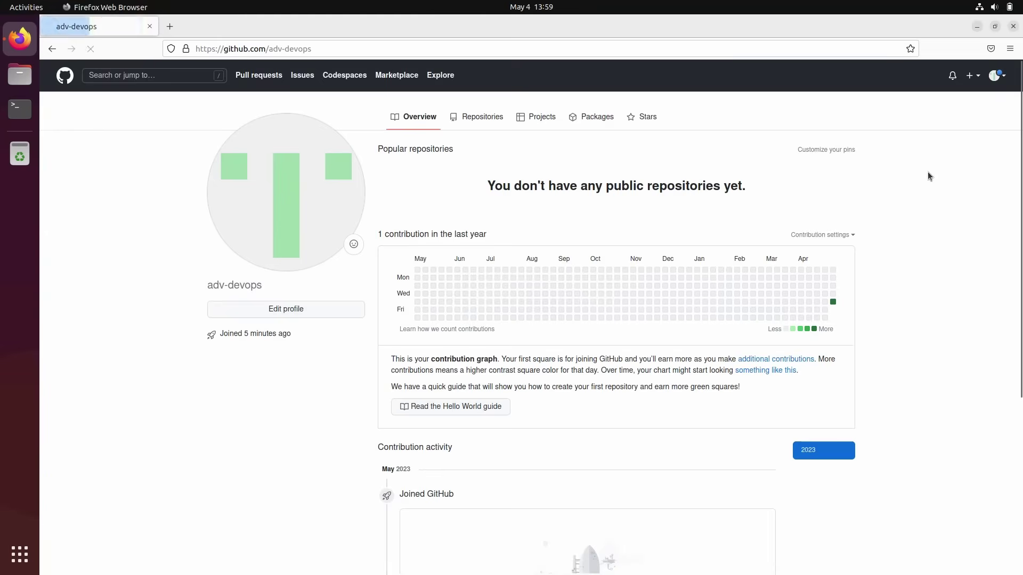
click(281, 311)
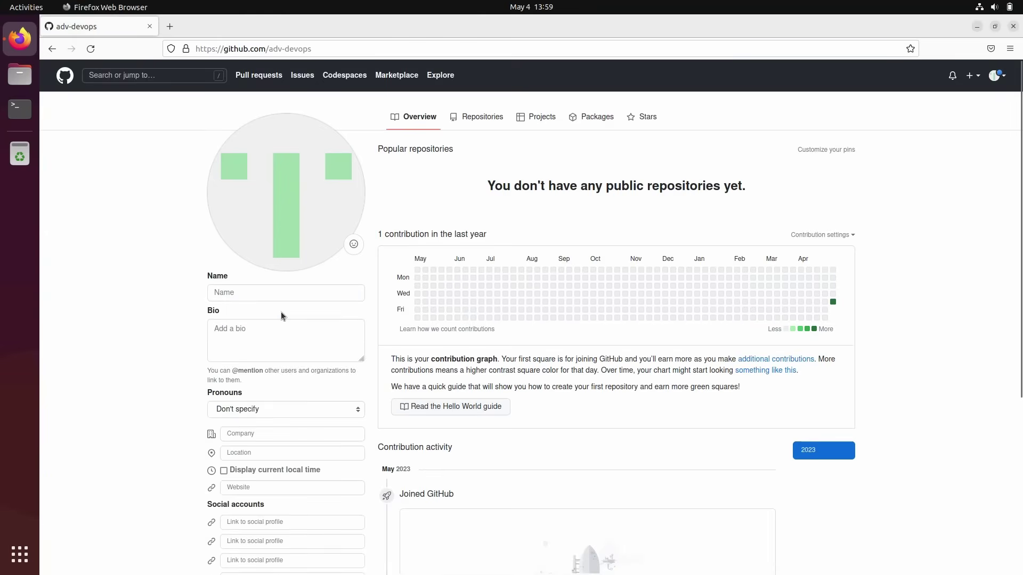
click(262, 293)
text(Denis DevOps)
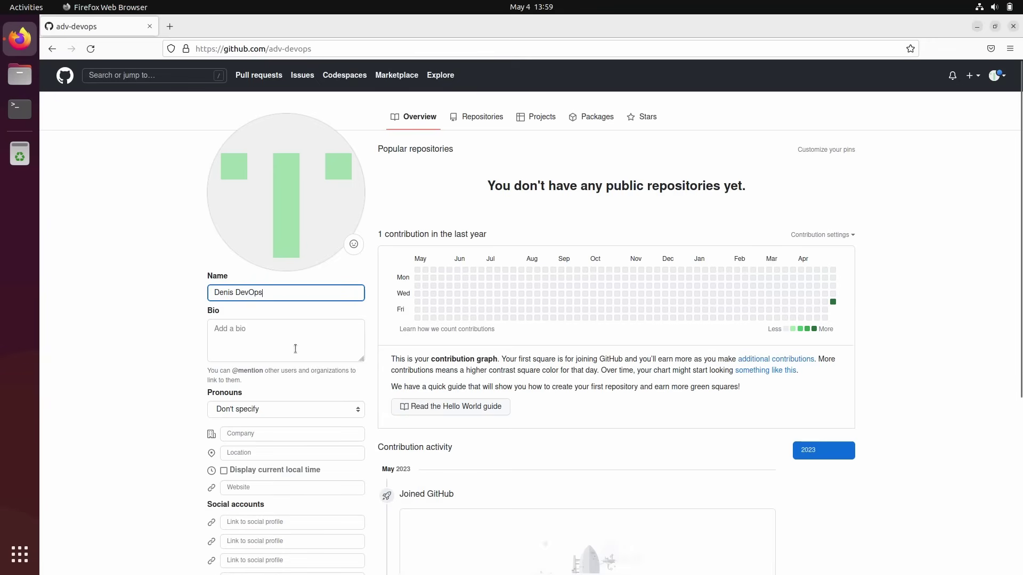
scroll(295, 348, down, 3)
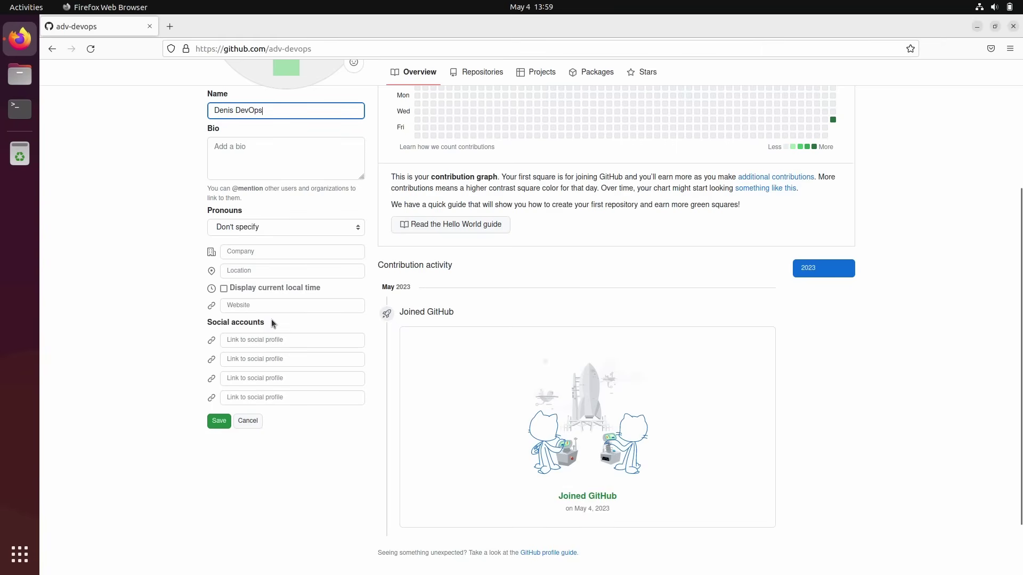
click(219, 421)
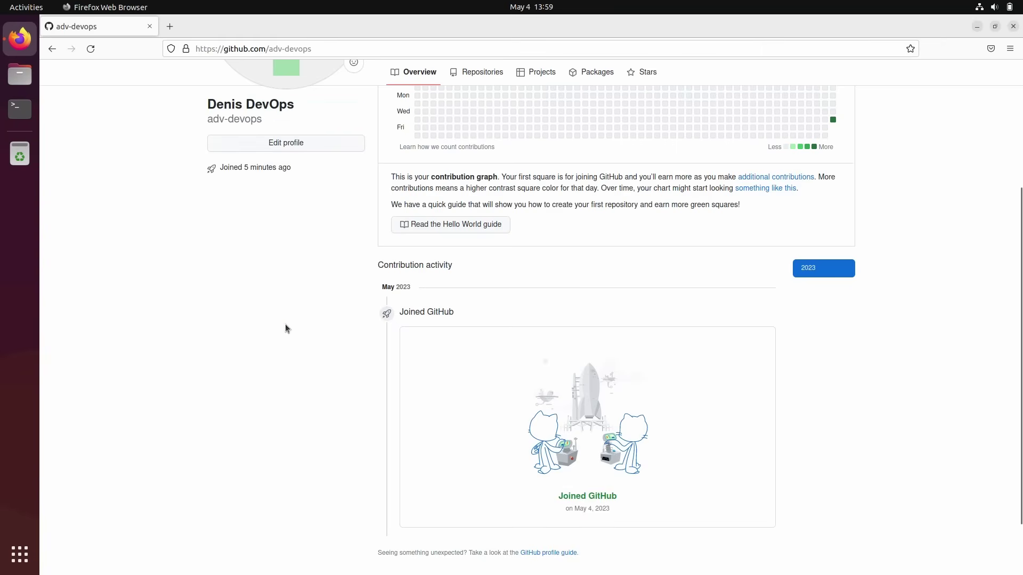
scroll(285, 327, up, 3)
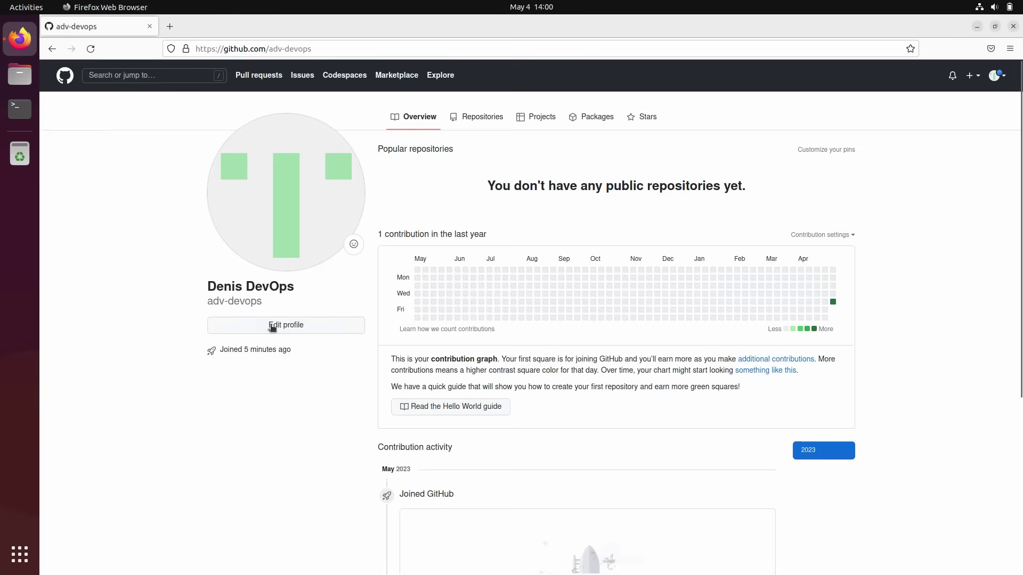
Upload the dragon logo Pictures/mk.png and set it as the new profile picture
click(301, 213)
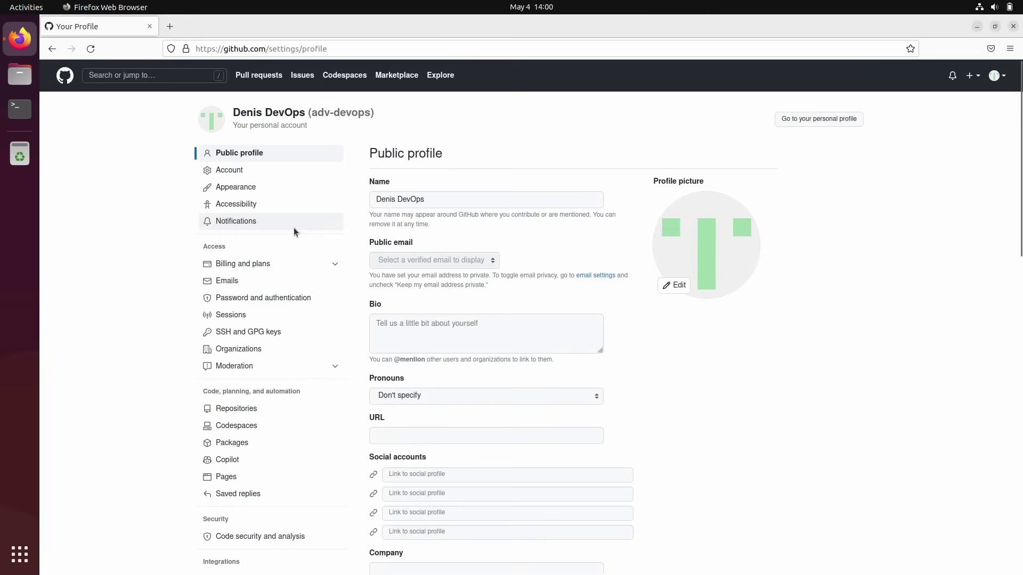
click(678, 289)
click(689, 310)
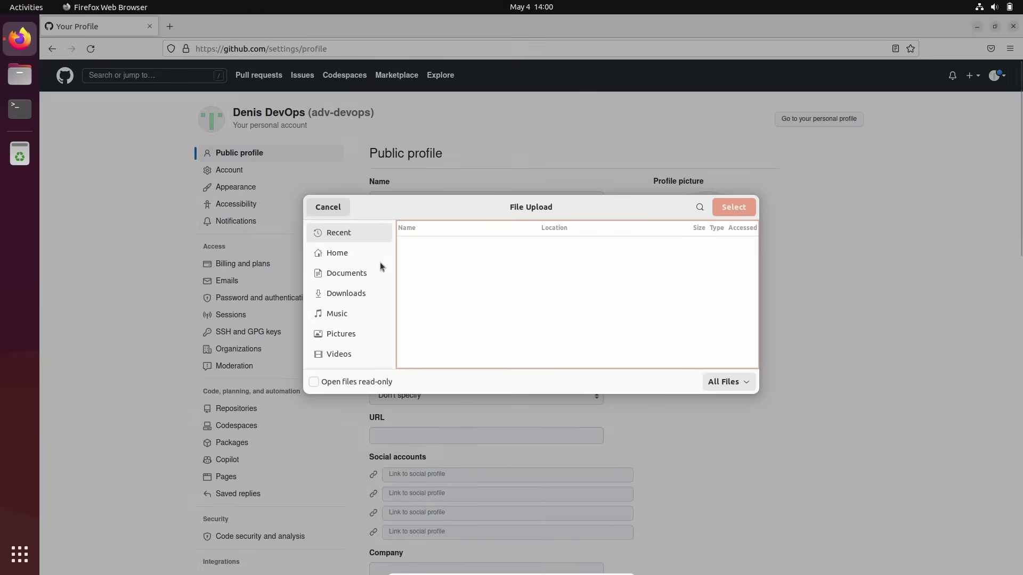
click(344, 335)
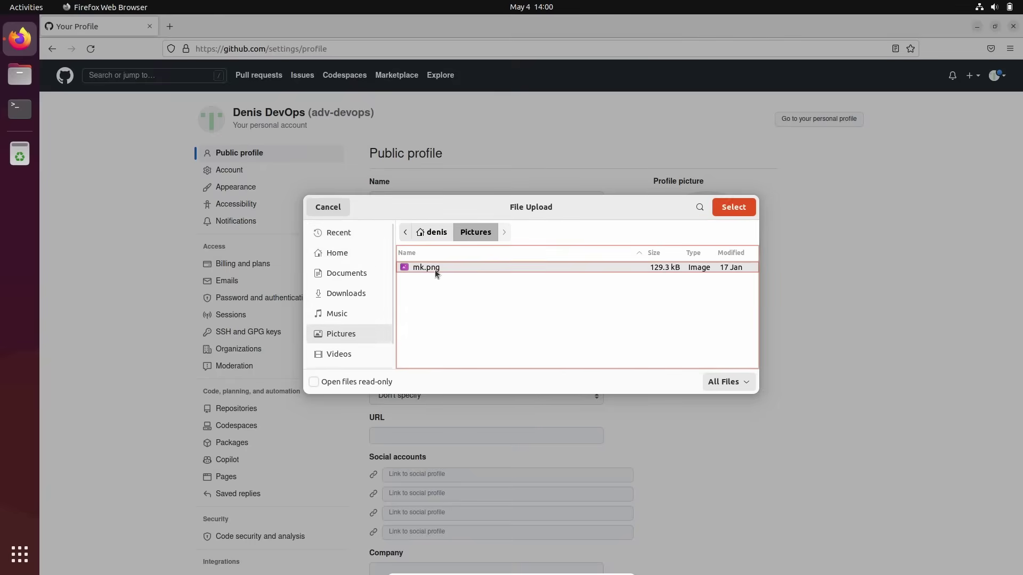
double_click(432, 267)
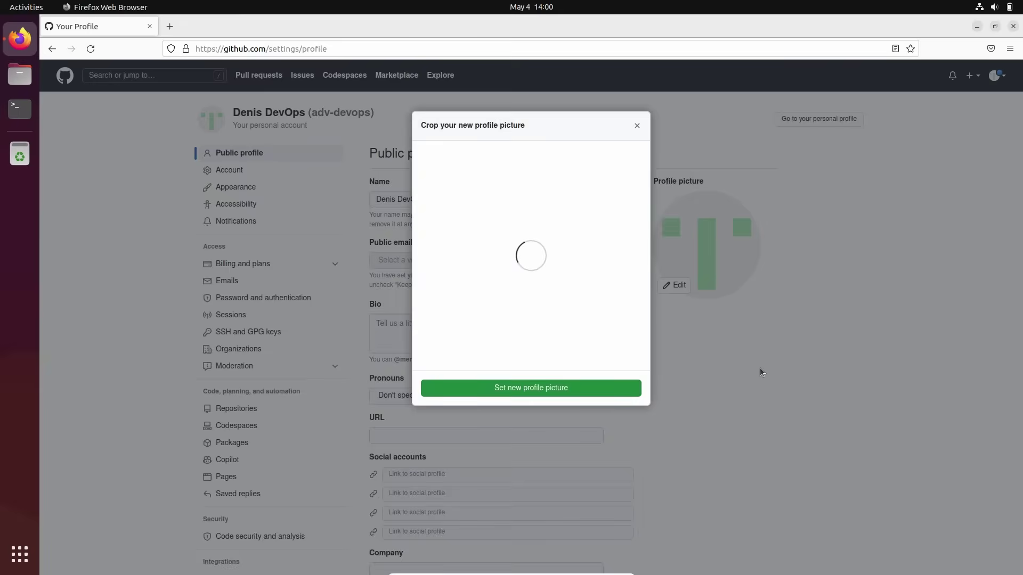
click(533, 395)
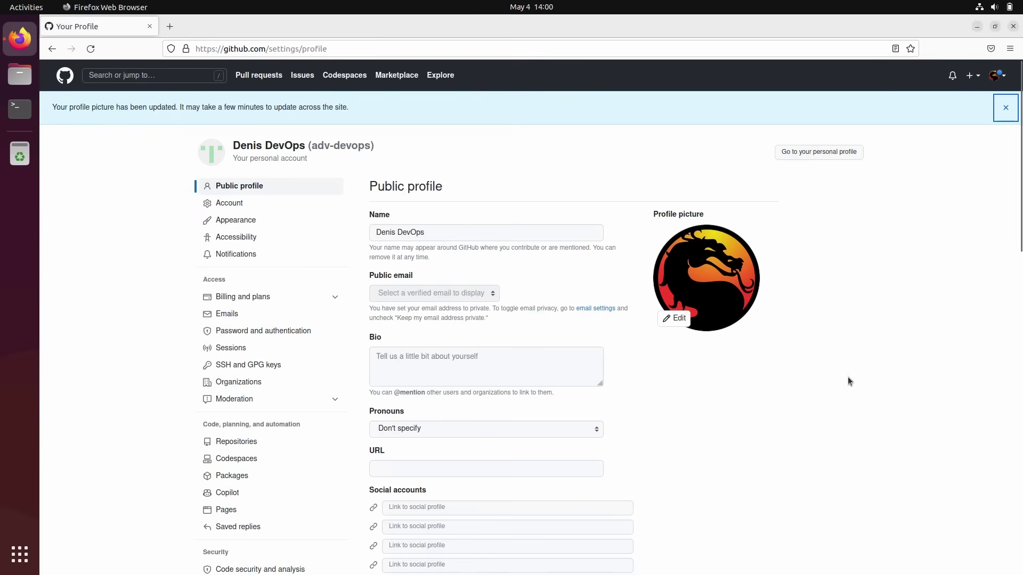
Update the public profile to save the new avatar
scroll(819, 301, down, 5)
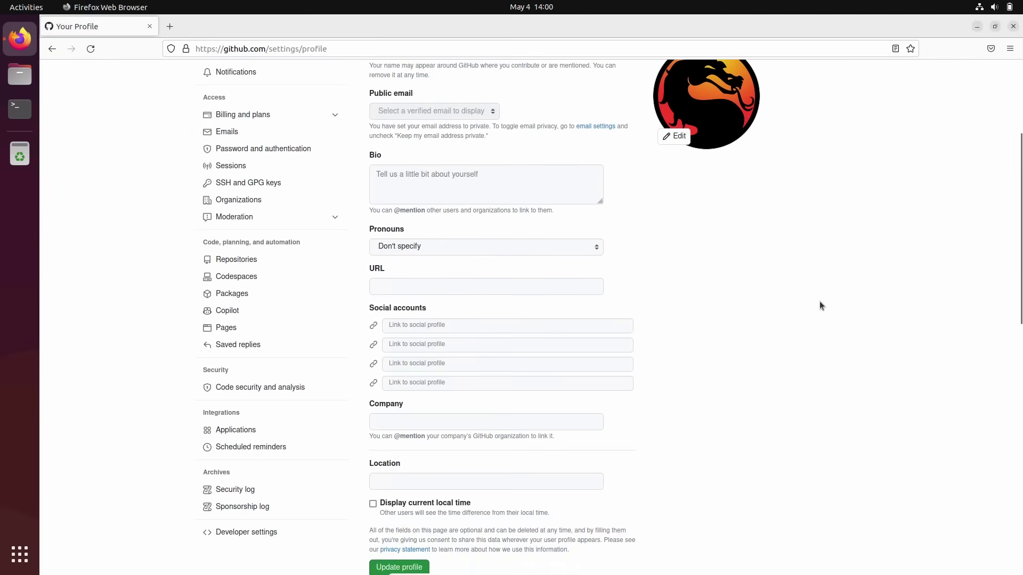
scroll(820, 300, down, 10)
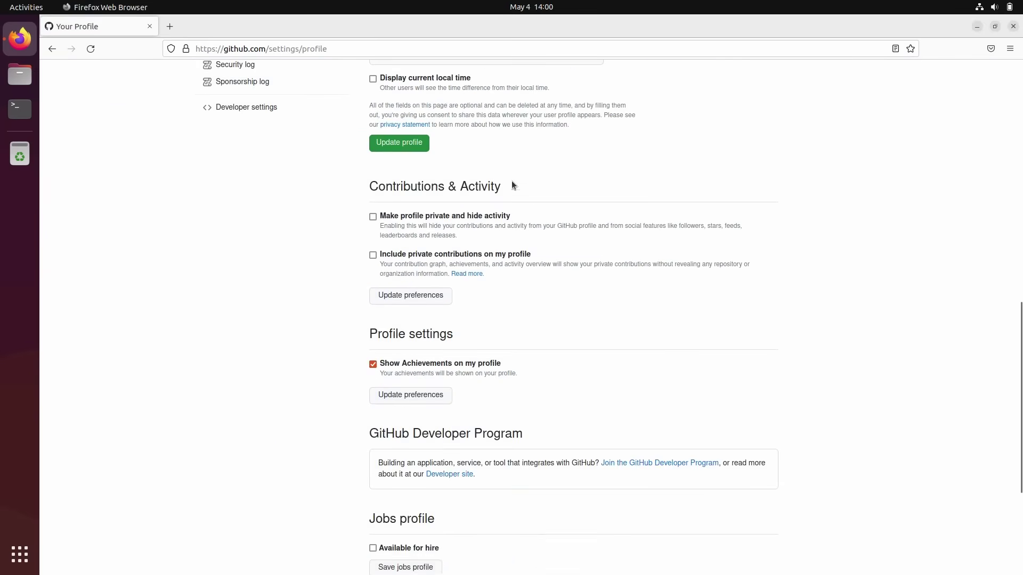
click(400, 145)
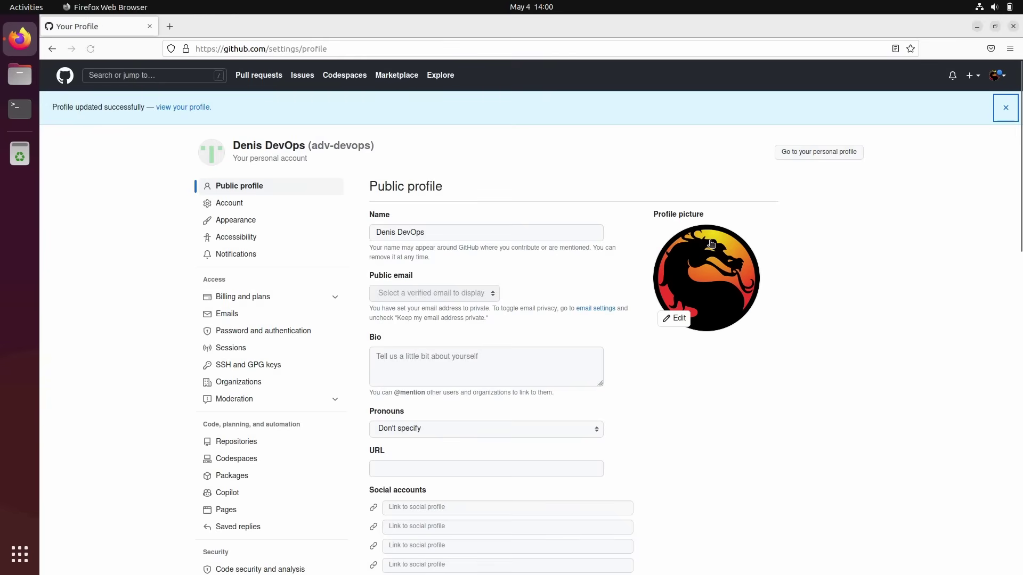
Dismiss the update notice and open the adv-devops profile from the home dashboard
click(994, 116)
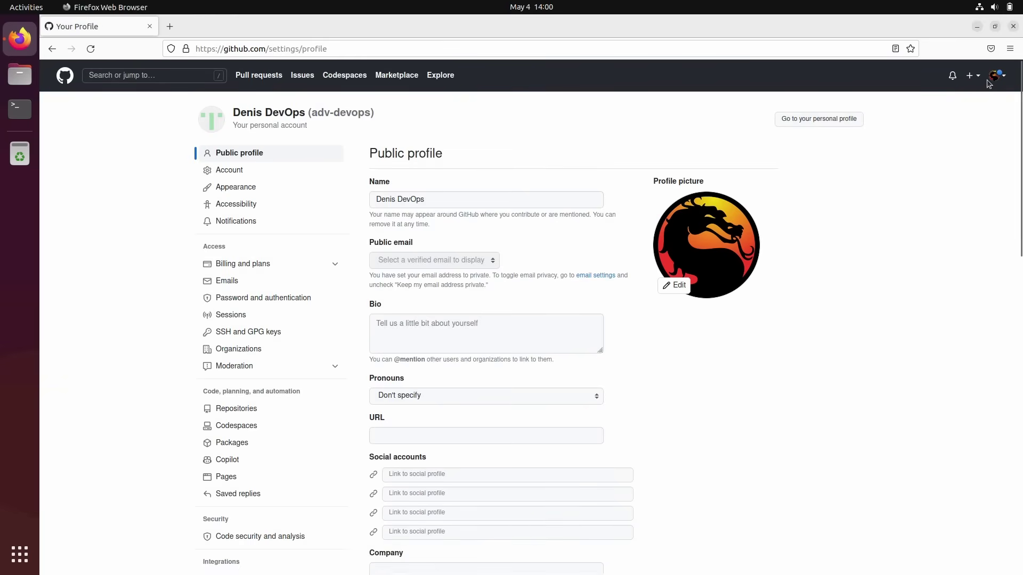
click(64, 76)
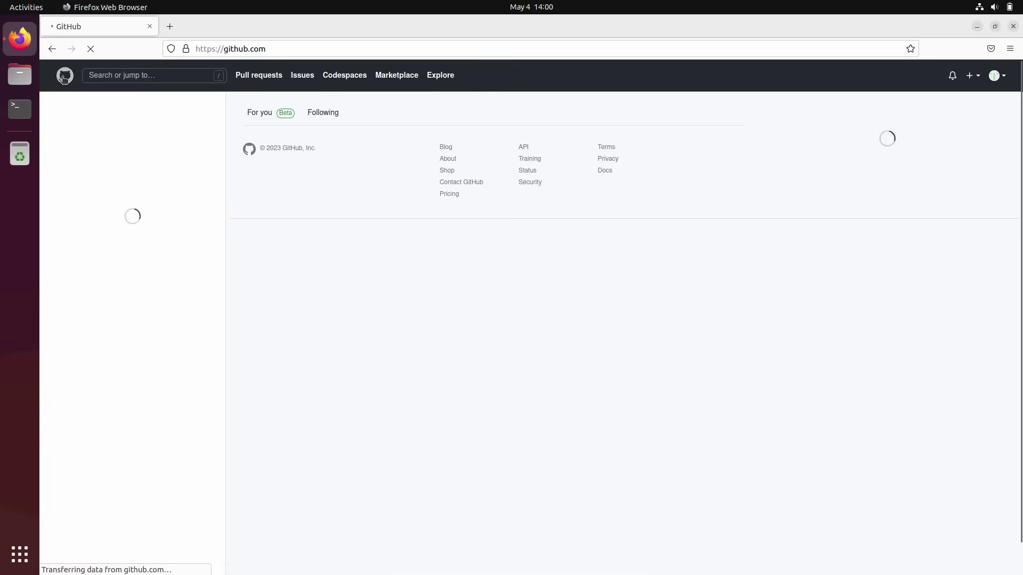
click(999, 76)
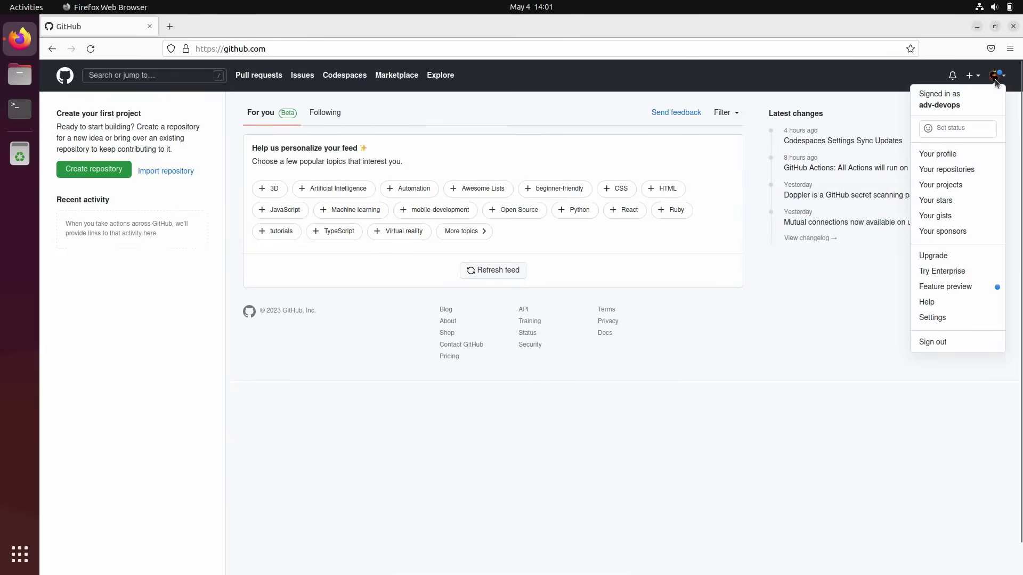
click(941, 156)
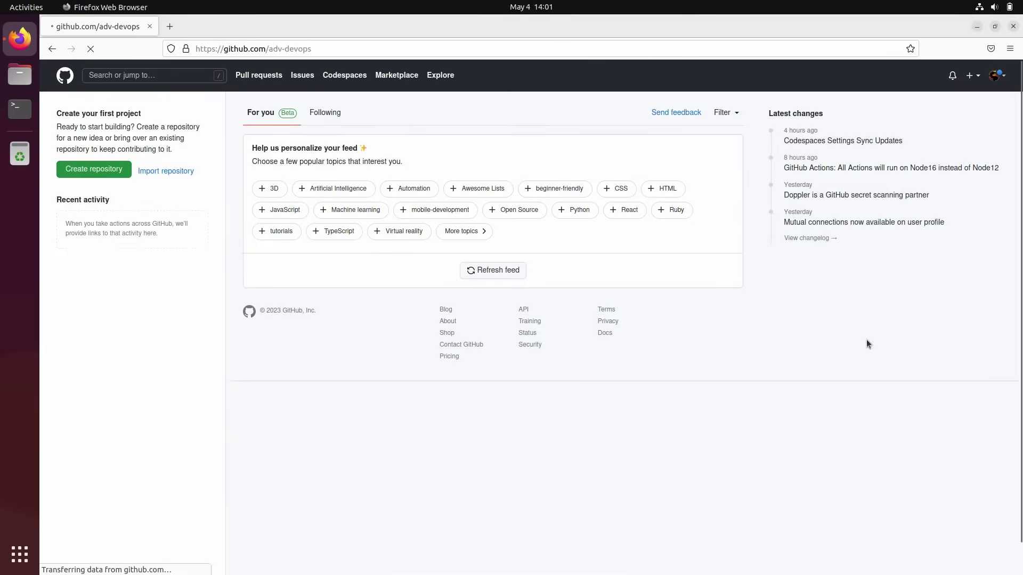